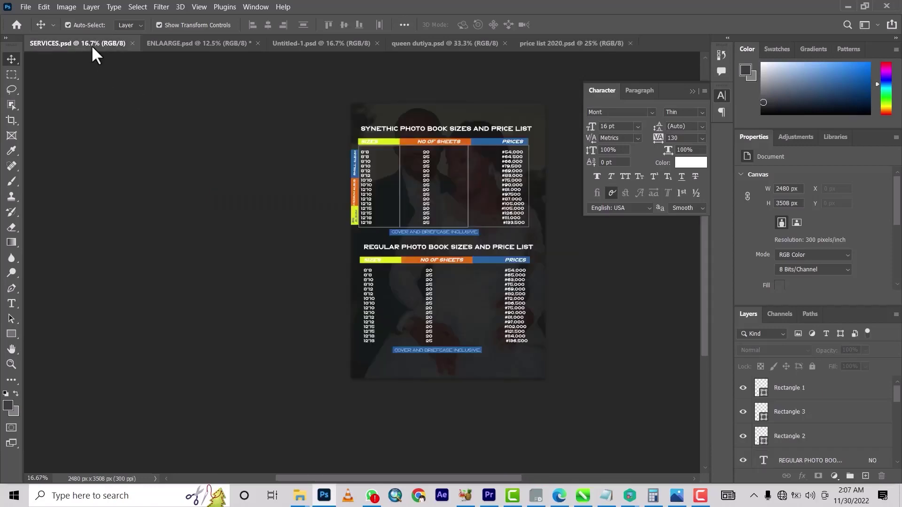
Step: Cycle through the ENLAARGE, Untitled-1, queen dutiya and SERVICES designs, ending on price list 2020.psd
left_click(186, 41)
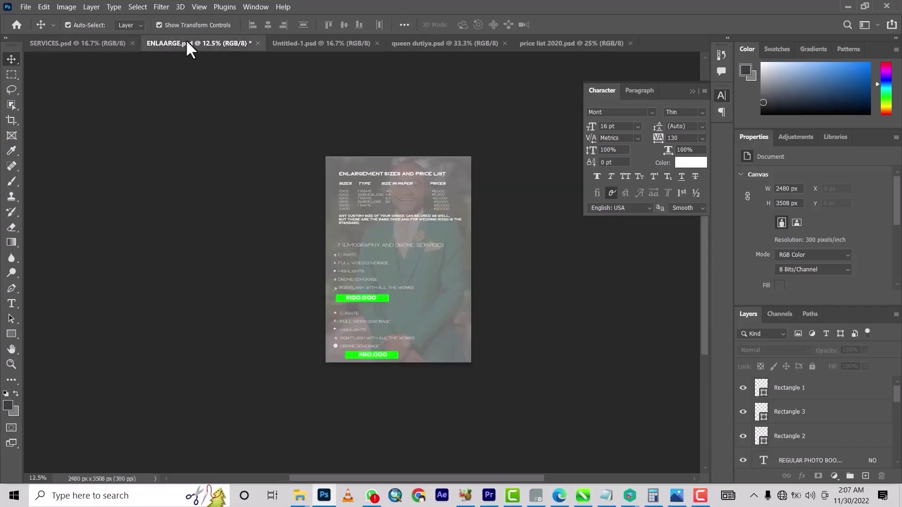
left_click(315, 42)
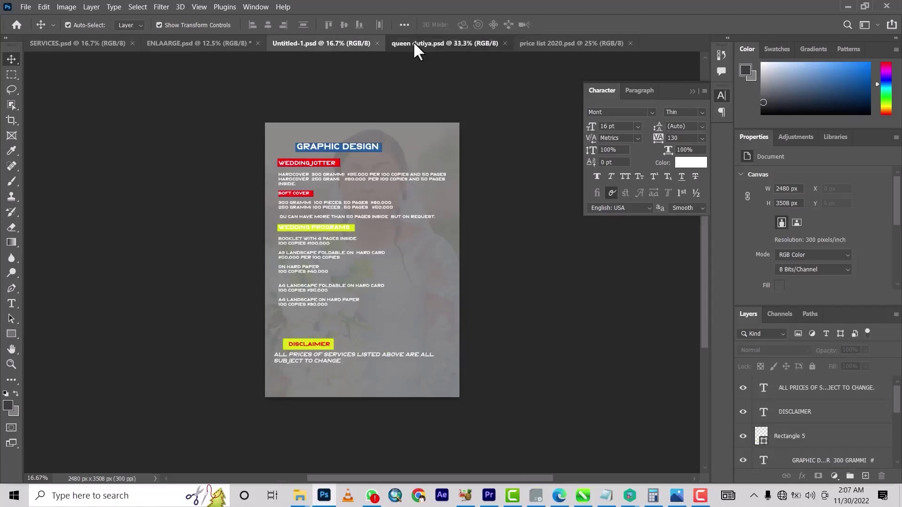
left_click(413, 41)
left_click(534, 45)
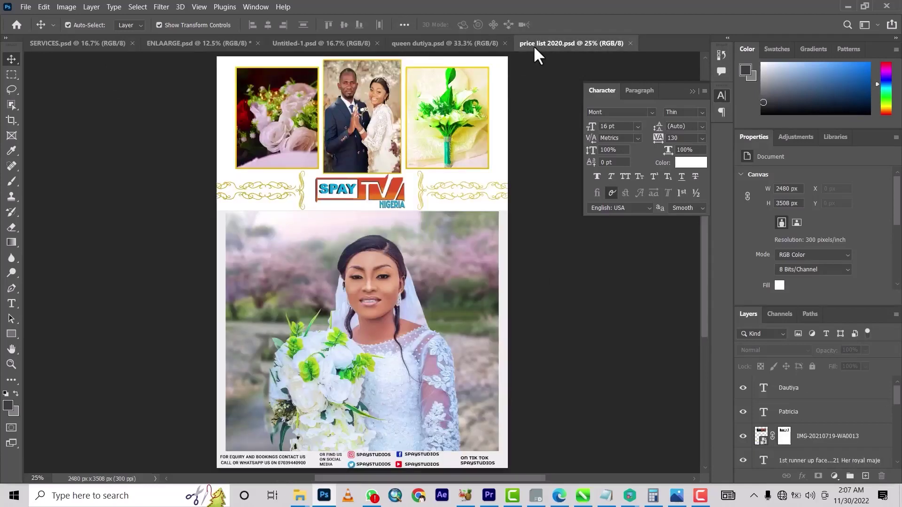
left_click(421, 46)
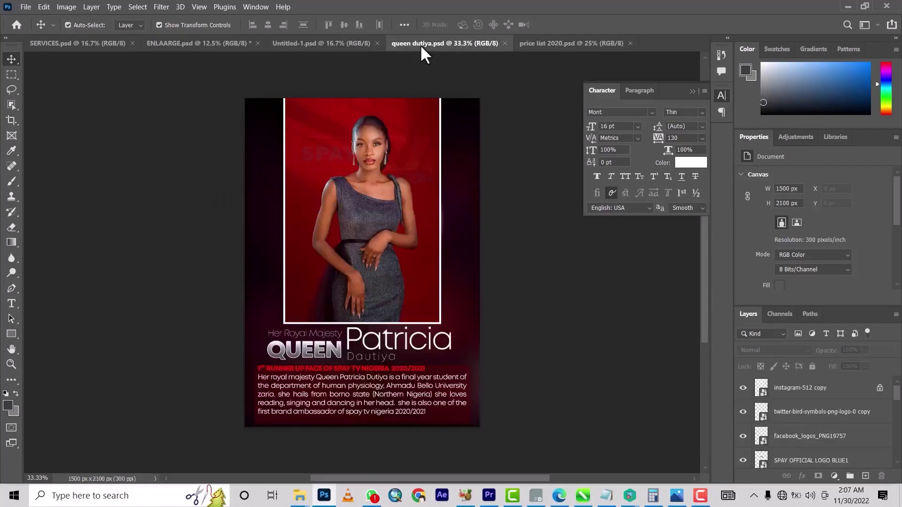
left_click(343, 39)
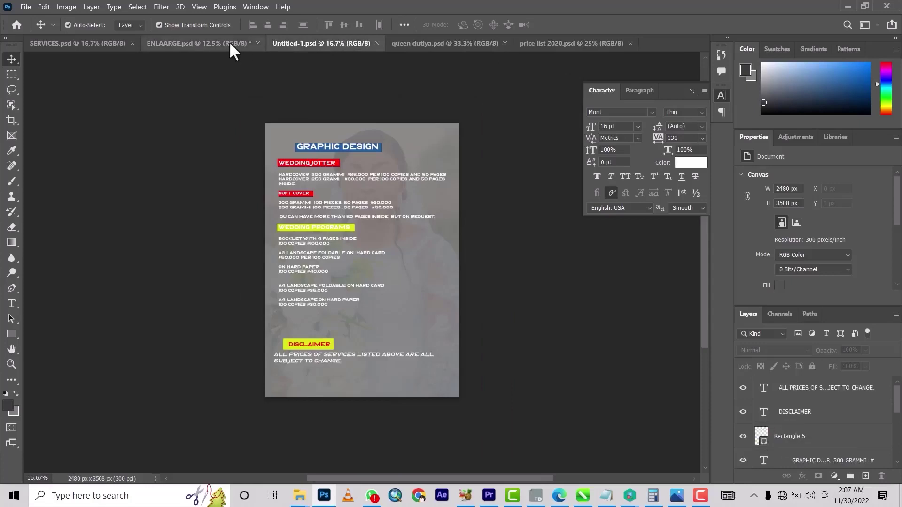
left_click(229, 41)
left_click(99, 45)
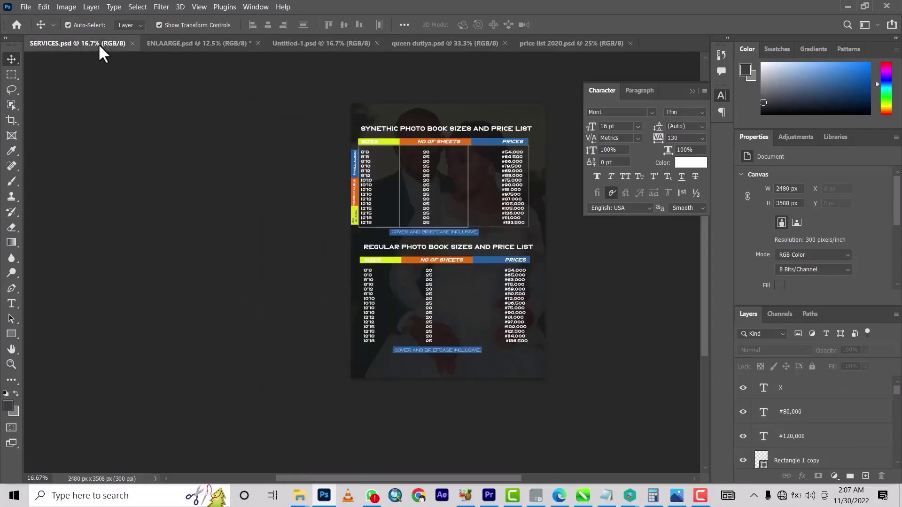
left_click(186, 43)
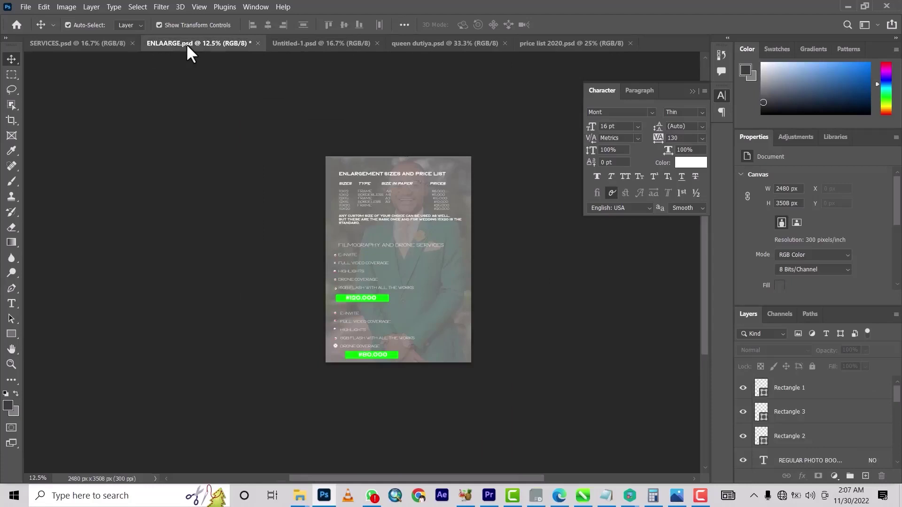
left_click(297, 41)
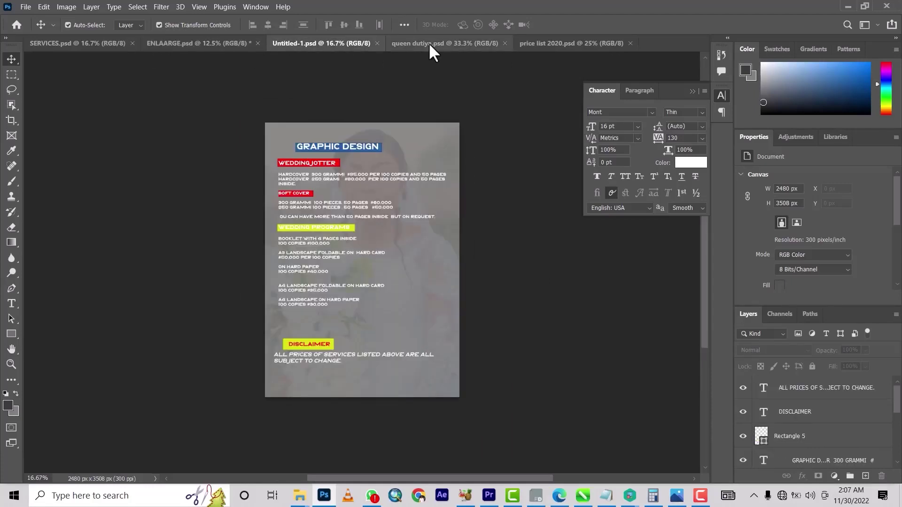
left_click(430, 43)
left_click(535, 49)
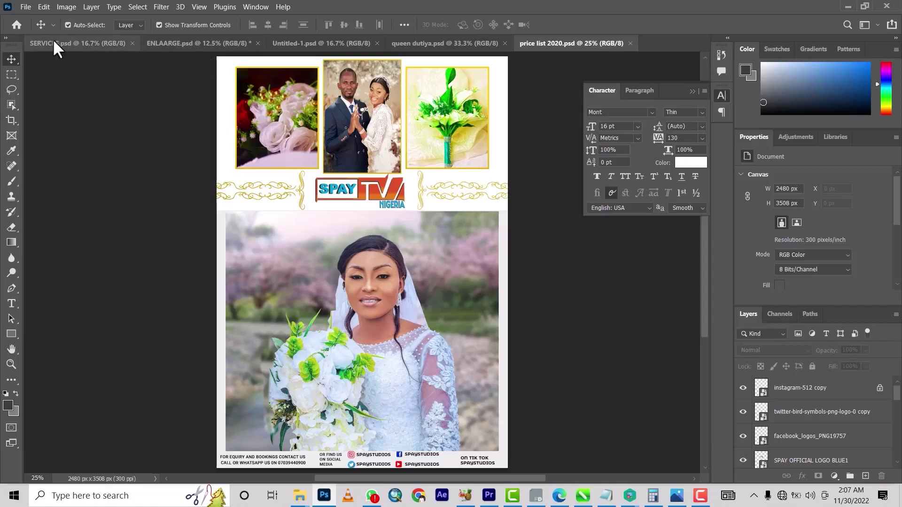
Step: Launch PDF Presentation from the File > Automate menu
left_click(26, 7)
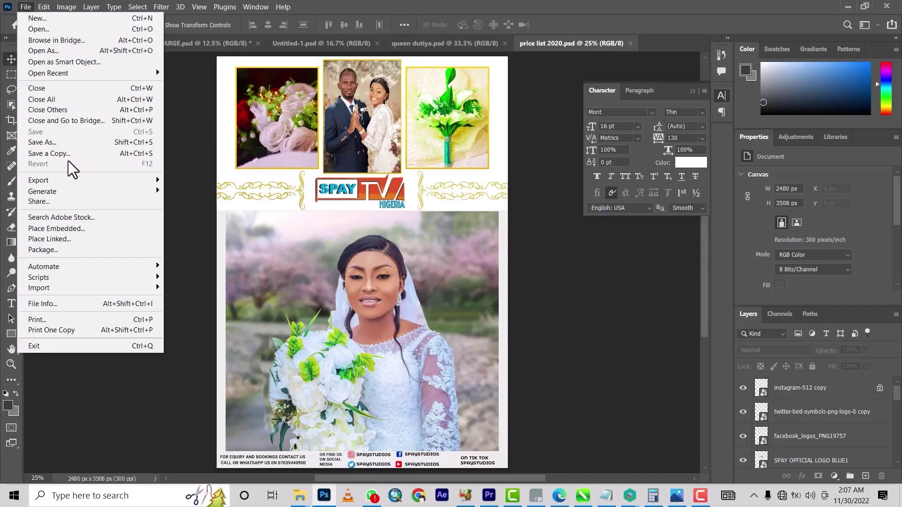
mouse_move(73, 182)
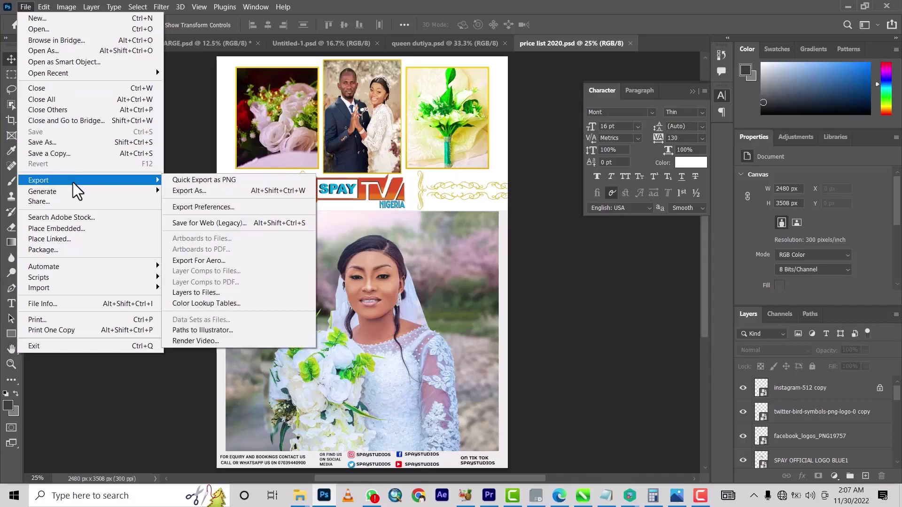
mouse_move(61, 268)
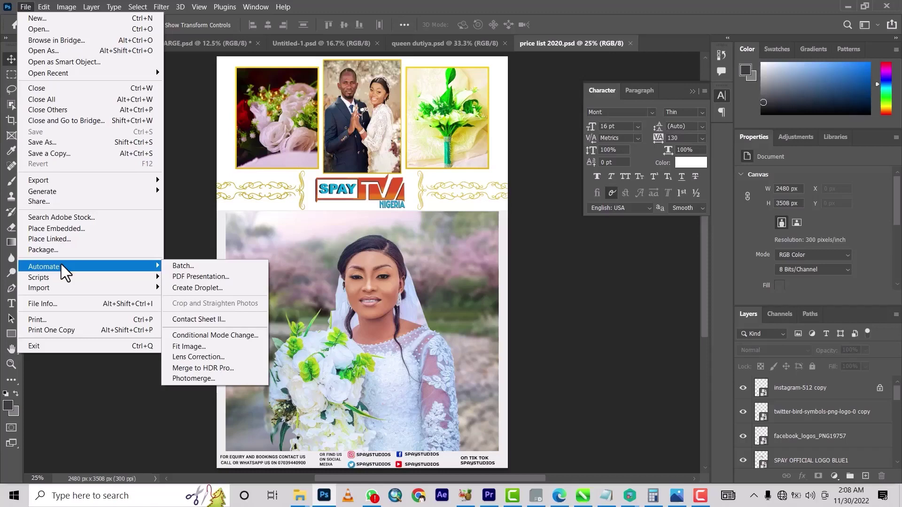
left_click(202, 276)
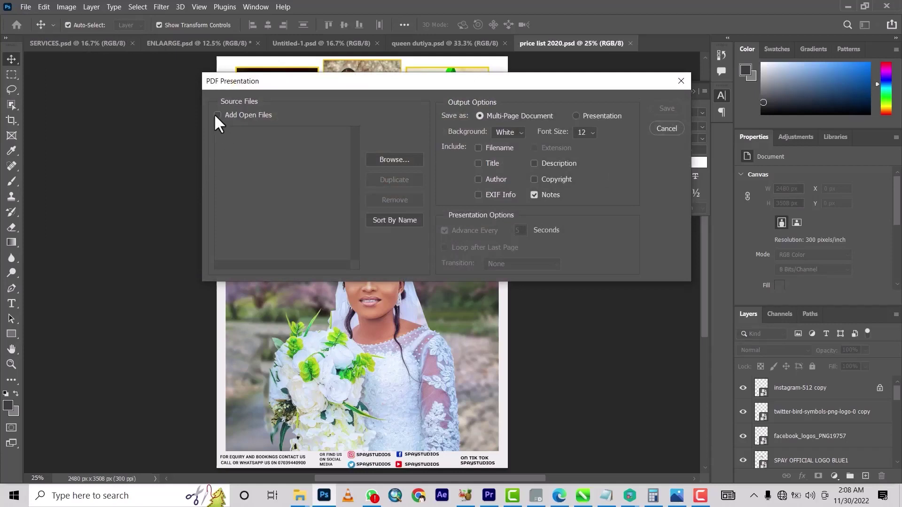
Step: Add all five open files as sources and move price list 2020.psd to the top
left_click(217, 114)
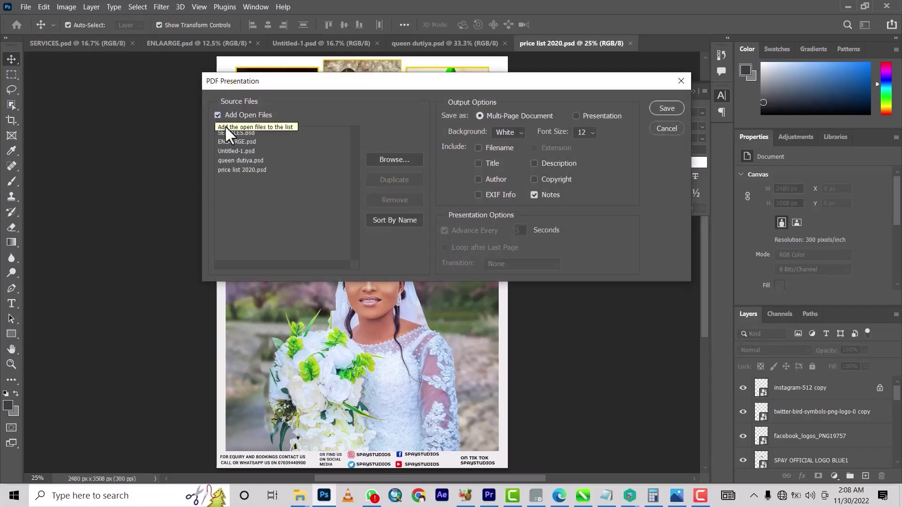
left_click(230, 170)
left_click_drag(231, 172, 234, 128)
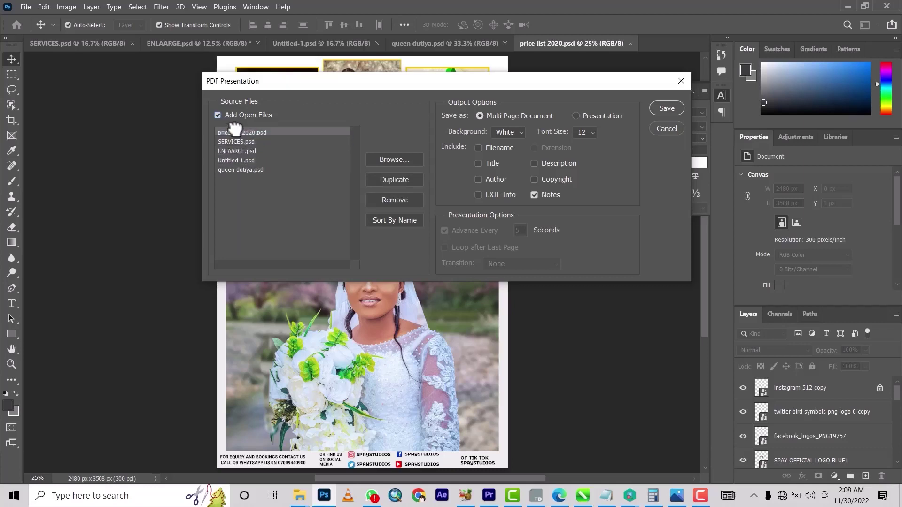
left_click(234, 143)
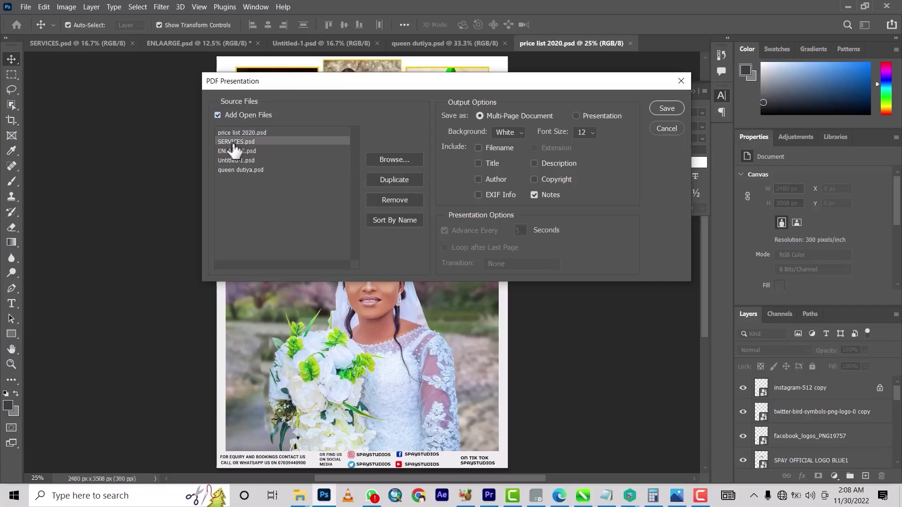
left_click(235, 152)
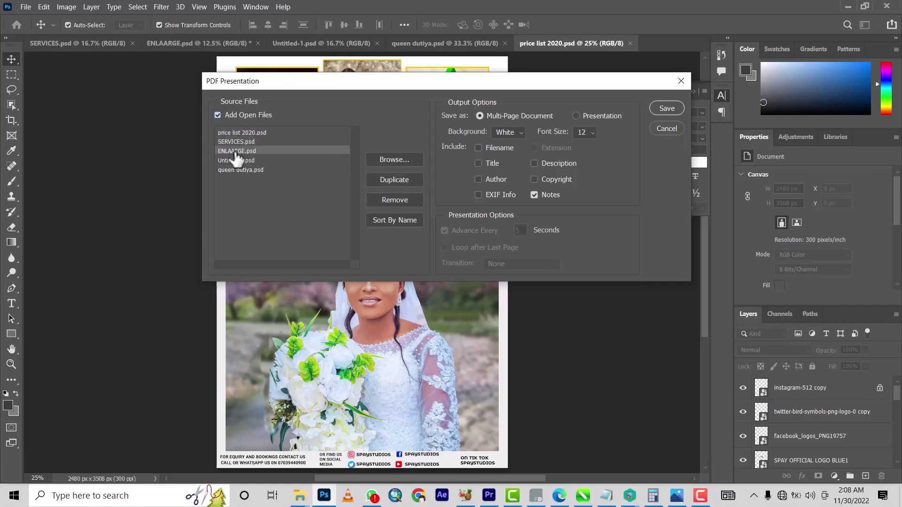
left_click(237, 161)
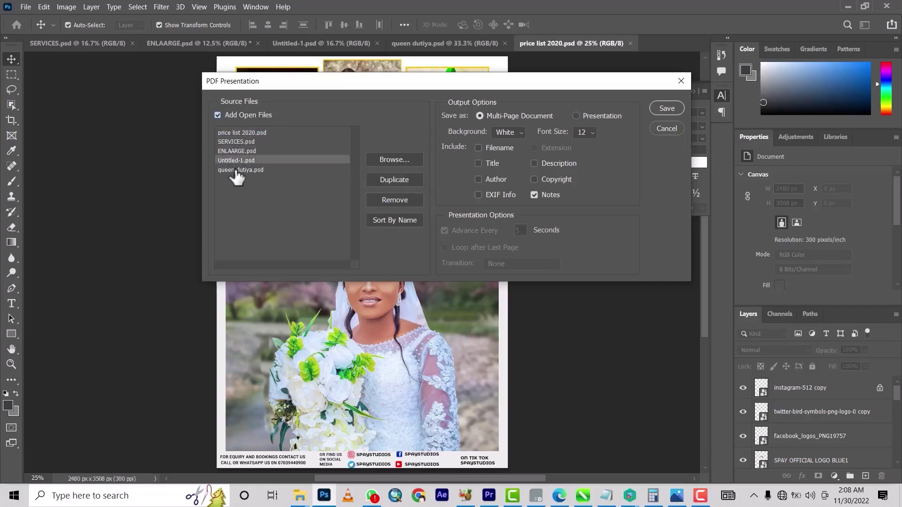
left_click(237, 171)
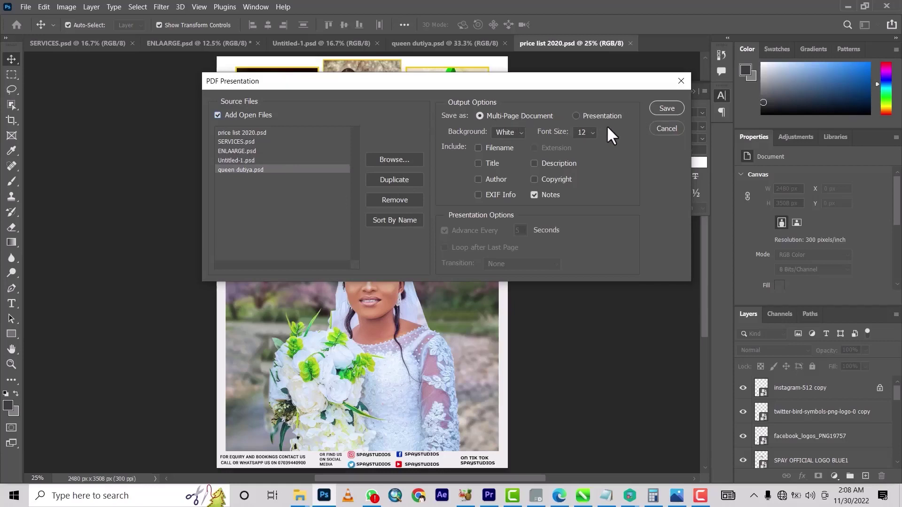
Step: Save the multi-page PDF to the Desktop as 'SPAY STUDIOS SERVICES'
left_click(659, 107)
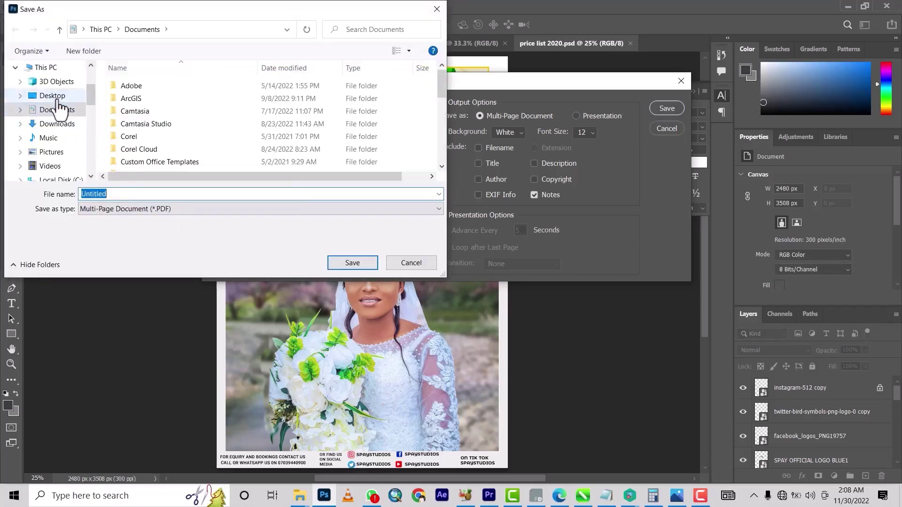
left_click(53, 95)
double_click(120, 196)
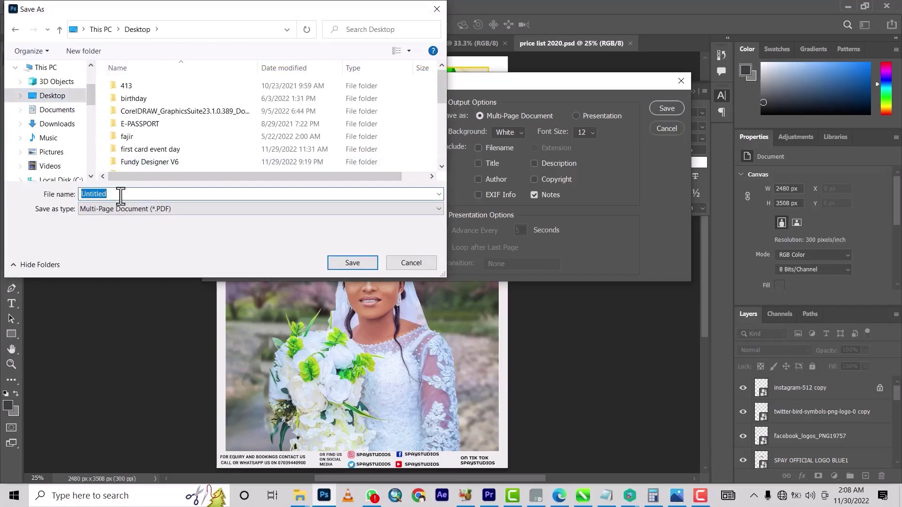
type("SERVICES")
key("BackSpace")
key("BackSpace")
key("BackSpace")
key("BackSpace")
key("BackSpace")
key("BackSpace")
key("BackSpace")
key("BackSpace")
type("SPAY")
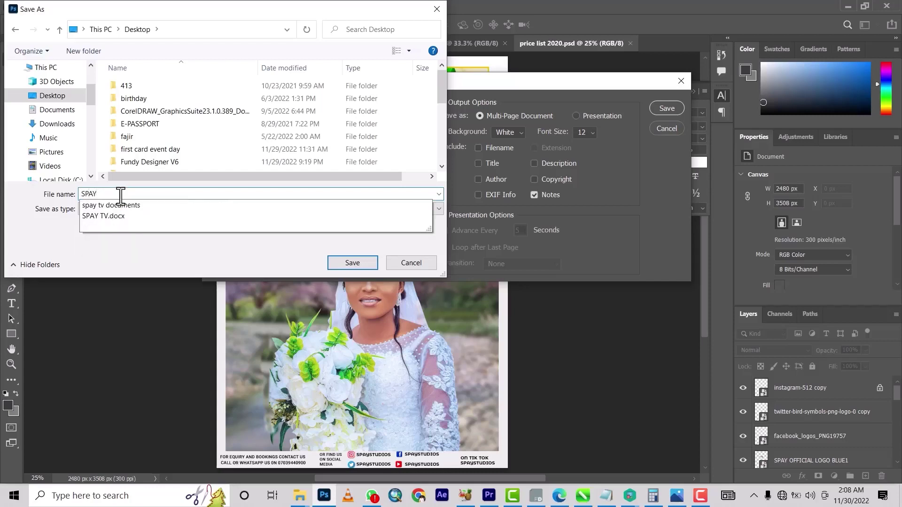
type(" STUDIO")
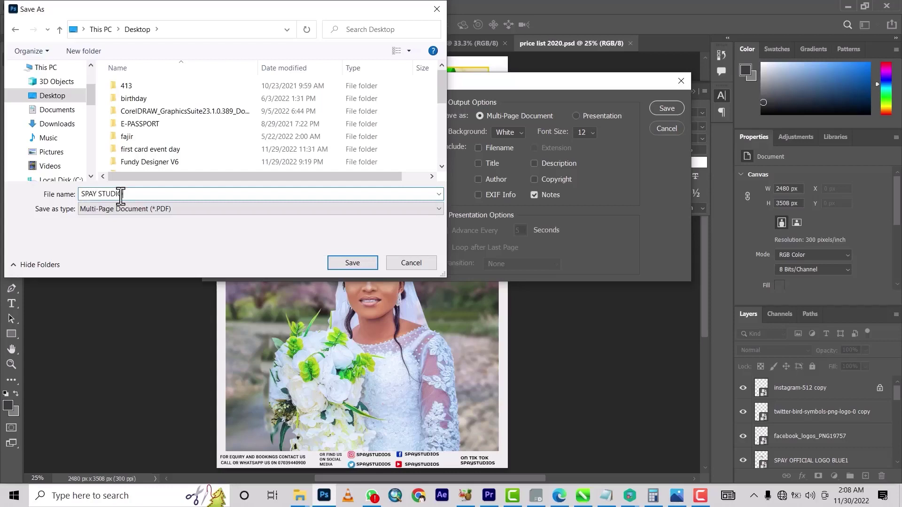
type("S SERVICES")
Step: Apply the [Smallest File Size] preset with Acrobat 4 (PDF 1.3) compatibility
left_click(341, 259)
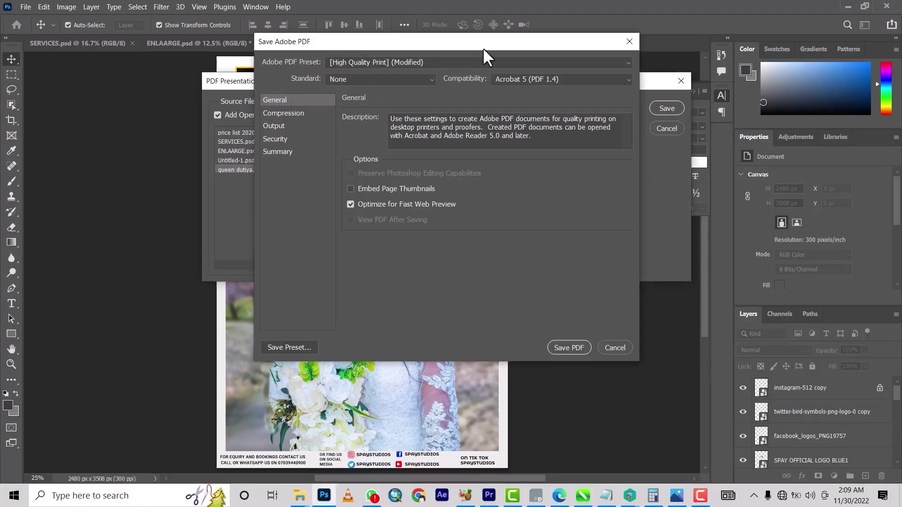
left_click(473, 61)
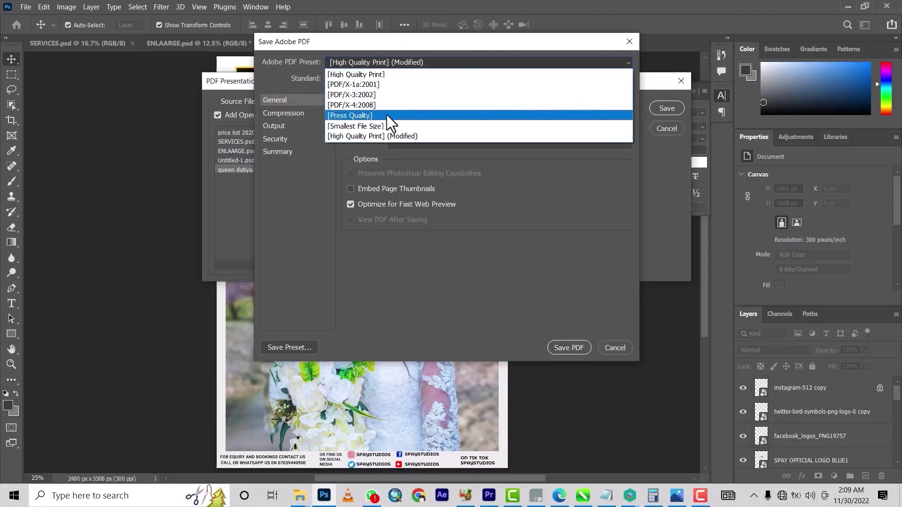
left_click(366, 126)
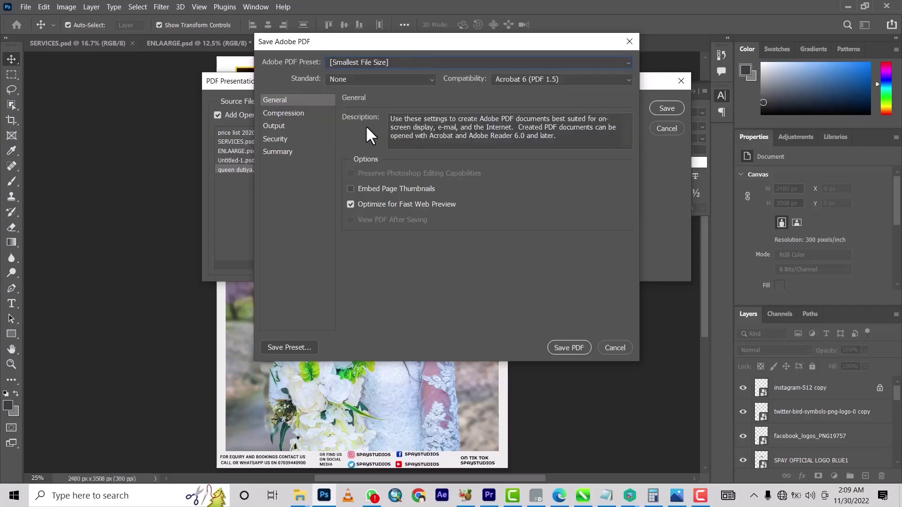
left_click(501, 80)
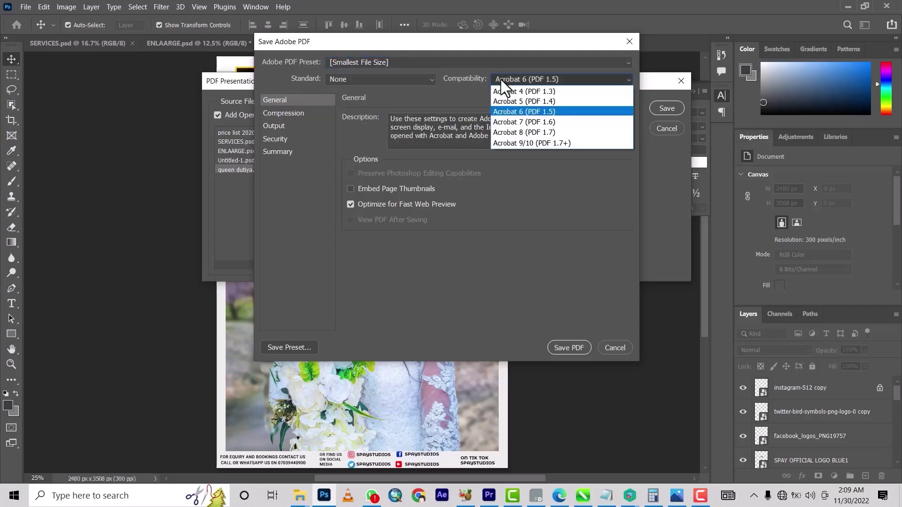
left_click(517, 91)
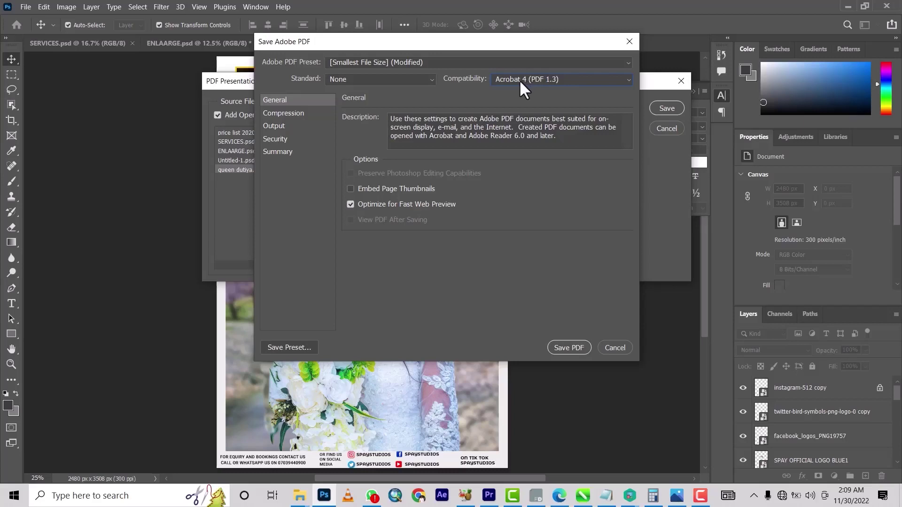
Step: Keep JPEG image quality at Low under Compression, then view the Output colour settings
left_click(281, 114)
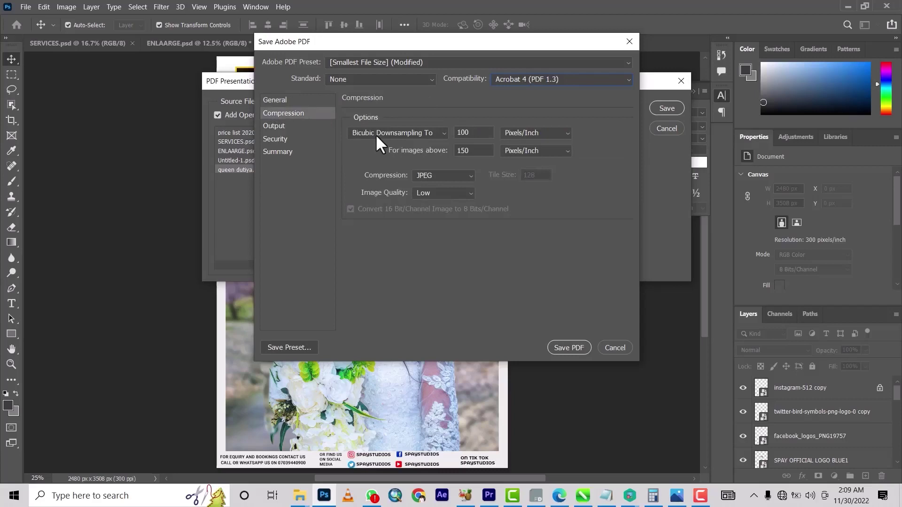
left_click(433, 192)
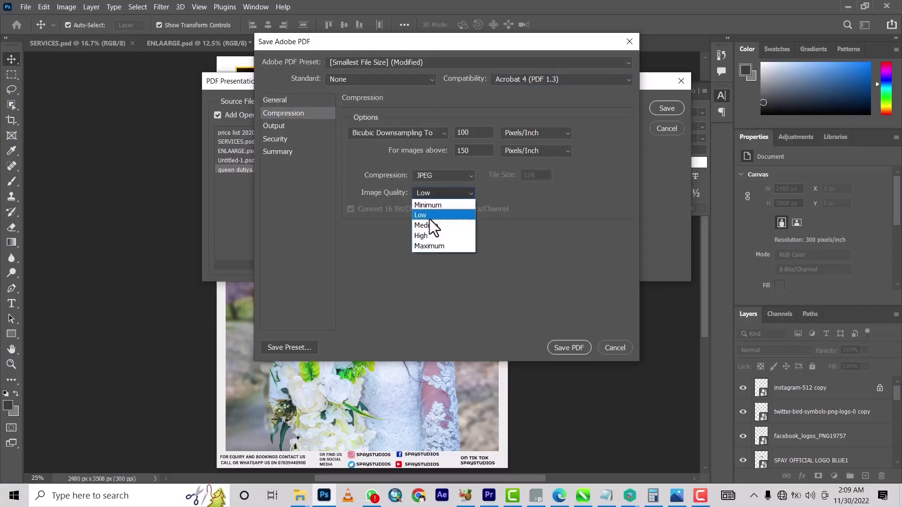
left_click(432, 215)
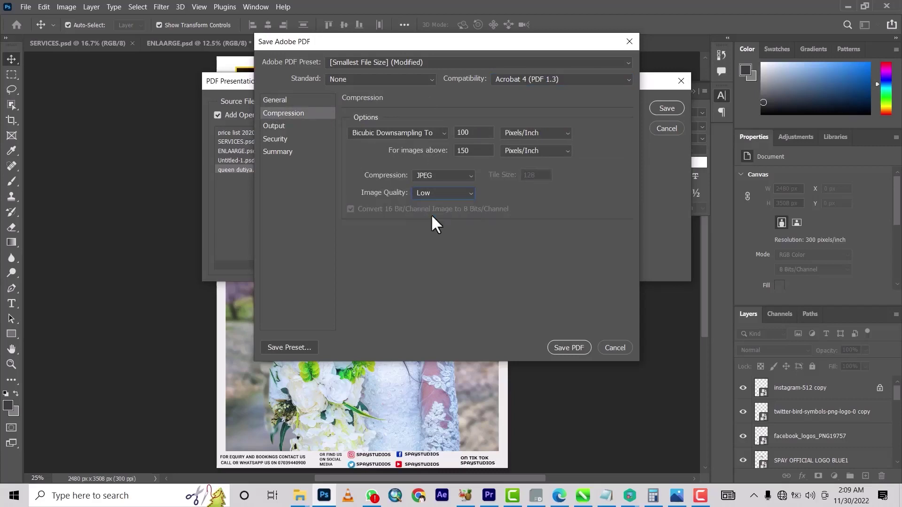
left_click(286, 127)
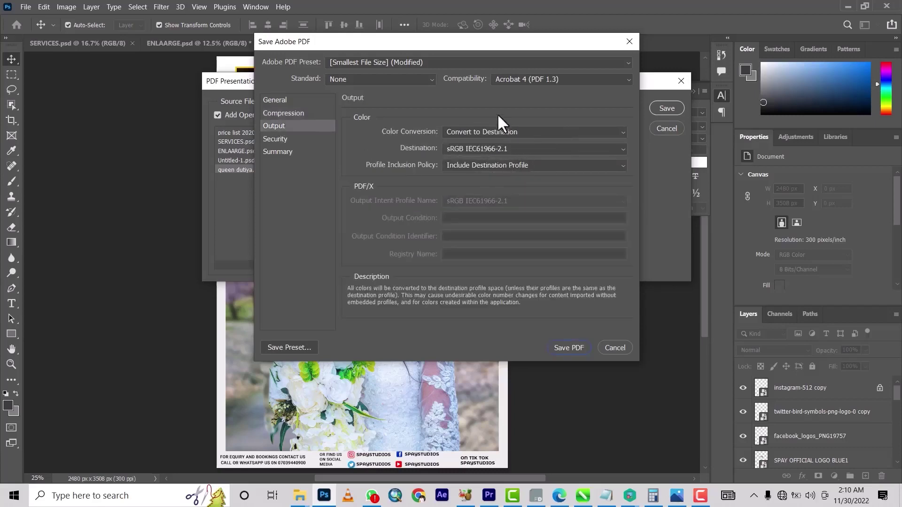
Step: Require a password to open the PDF, leaving printing and editing unrestricted
left_click(280, 142)
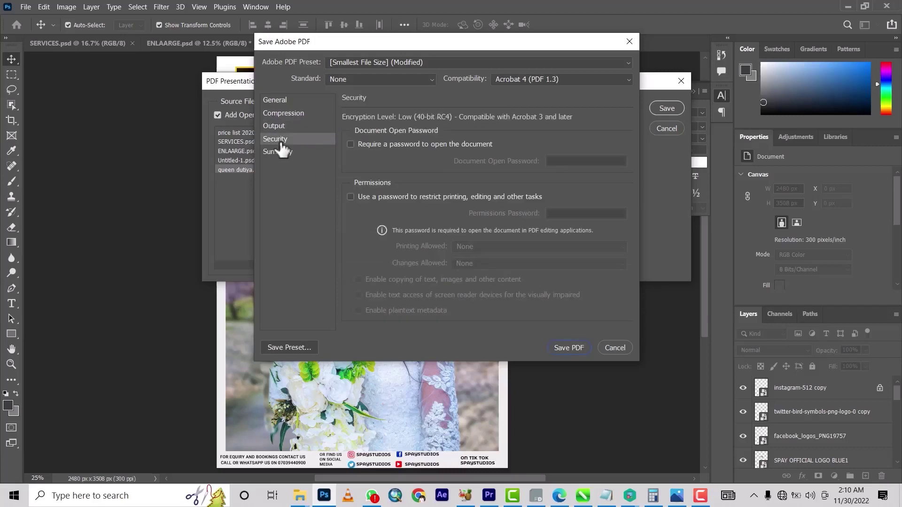
left_click(350, 144)
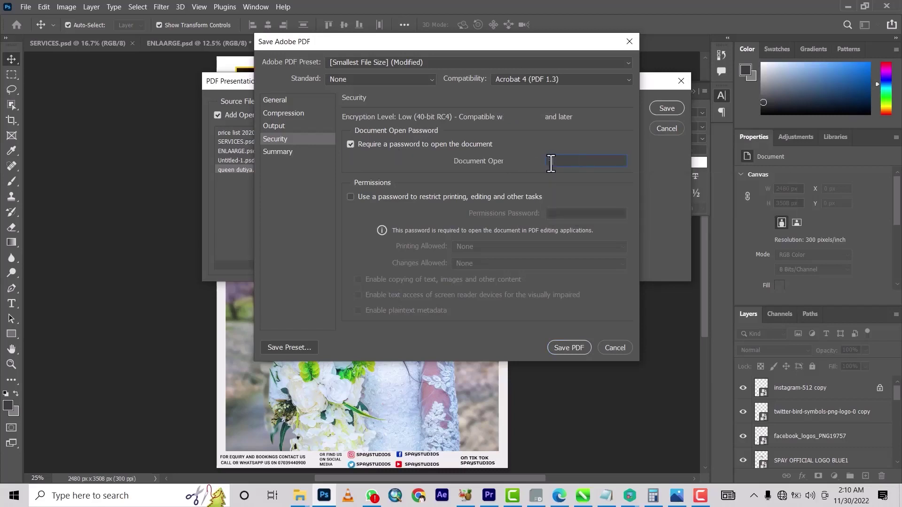
type("****")
key("BackSpace")
key("BackSpace")
key("BackSpace")
key("BackSpace")
type("********")
left_click(350, 195)
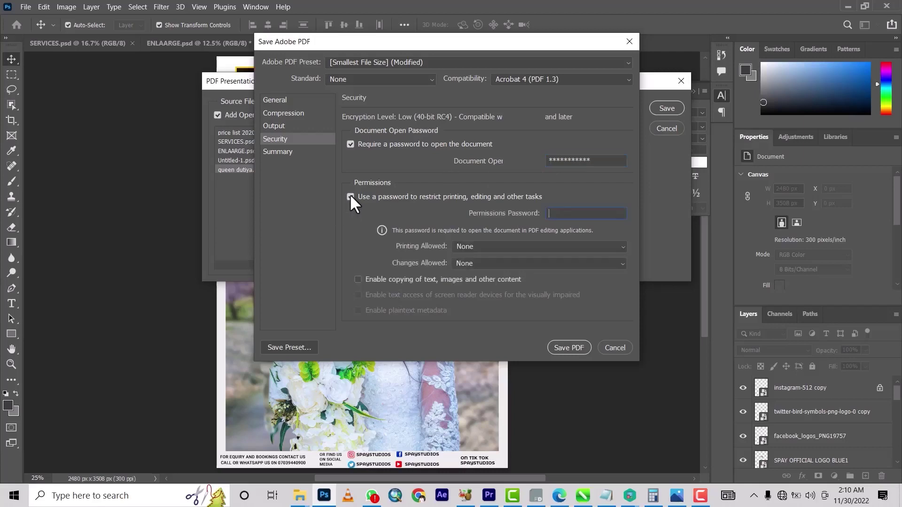
left_click(350, 195)
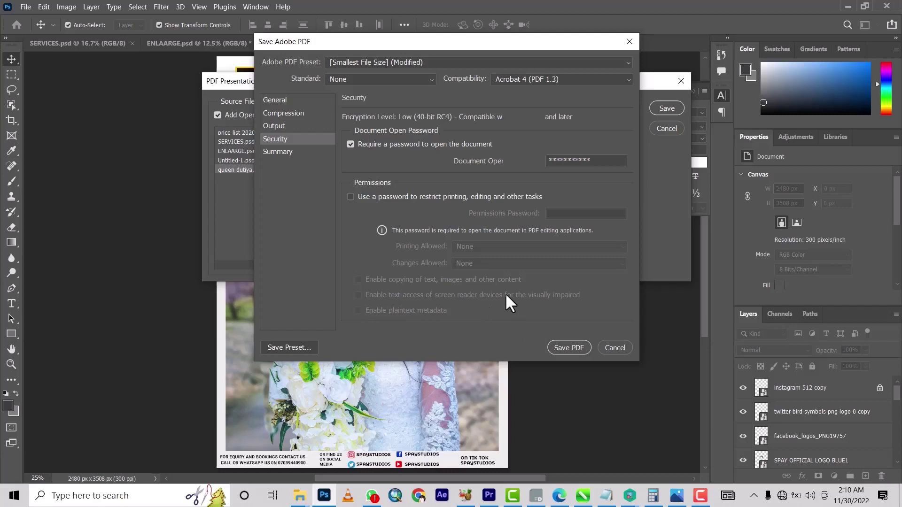
Step: Save the PDF and confirm the document open password
left_click(567, 347)
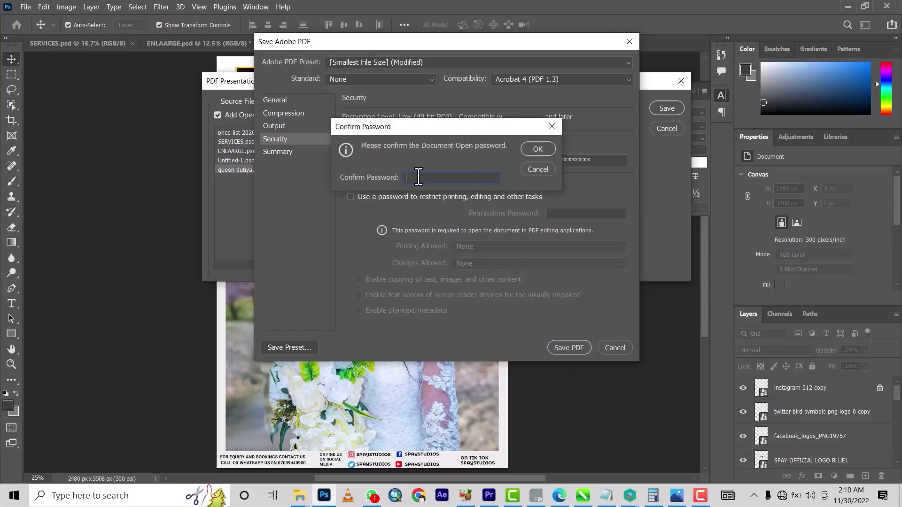
type("***********")
left_click(528, 148)
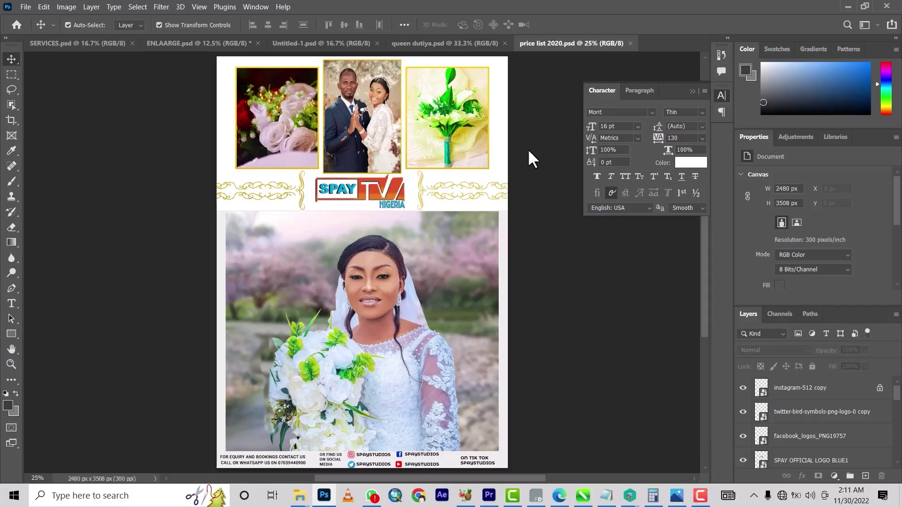
Step: Select Layer 1 on the price list 2020 canvas
left_click(366, 203)
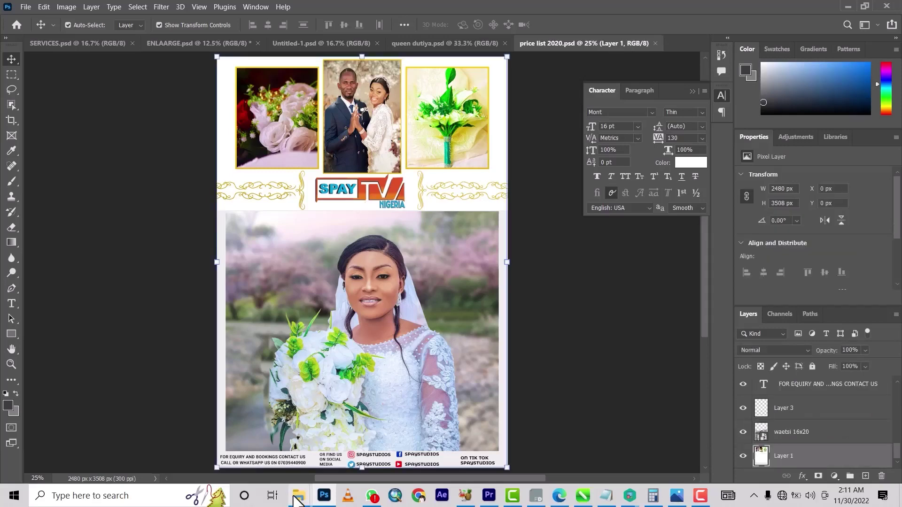
Step: Show the Desktop in File Explorer and jump to the PDF by typing 'spay s'
mouse_move(297, 501)
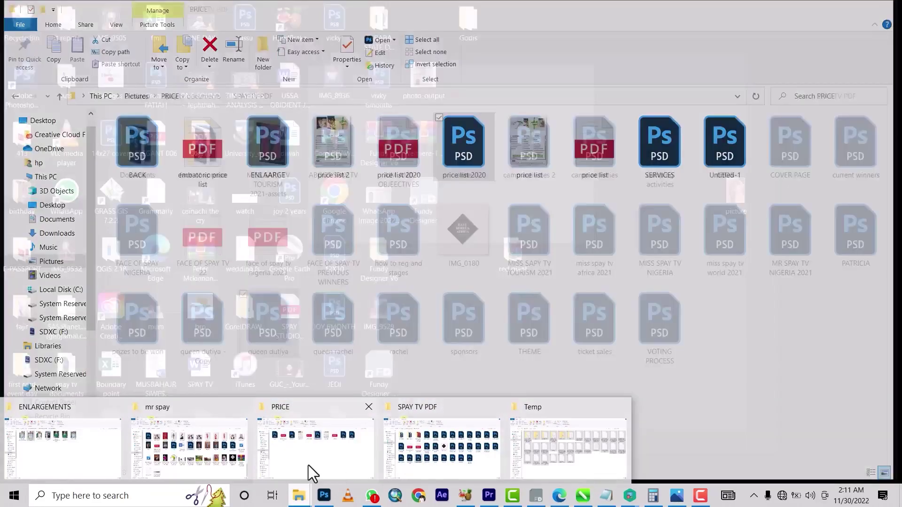
left_click(308, 466)
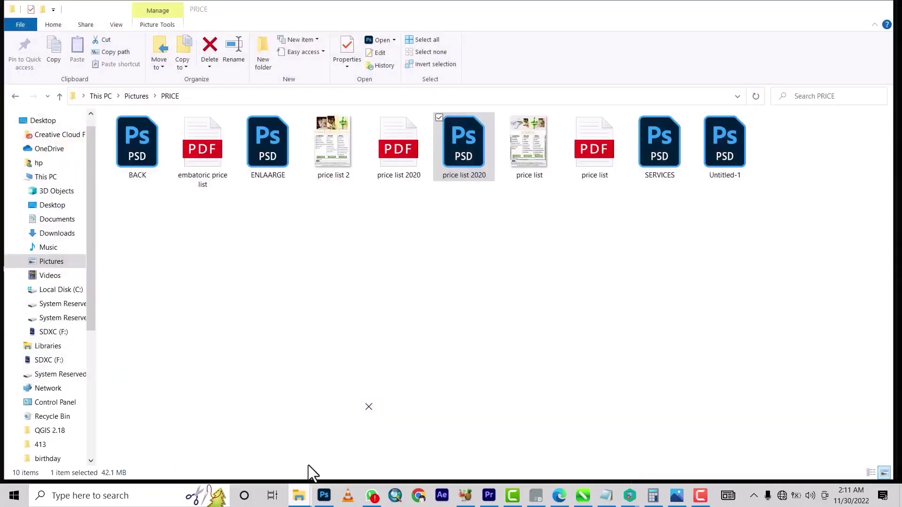
left_click(54, 206)
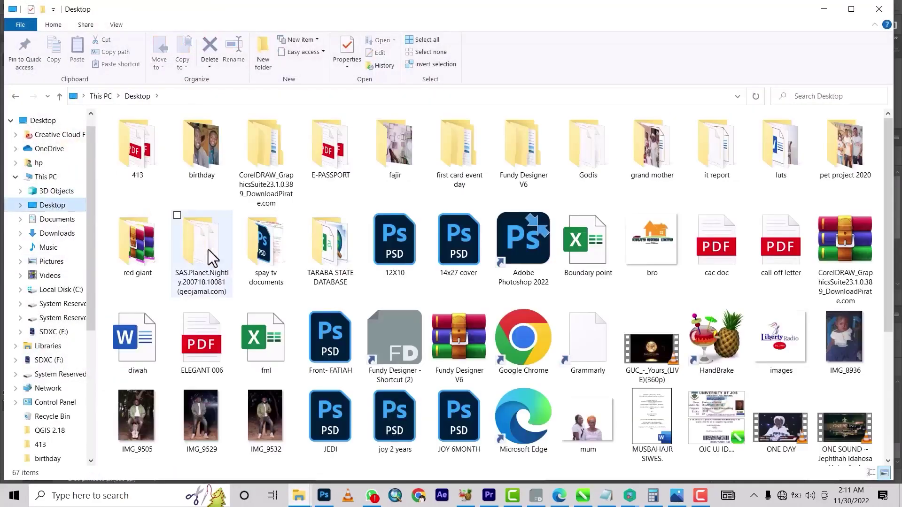
left_click(782, 259)
type("spay s")
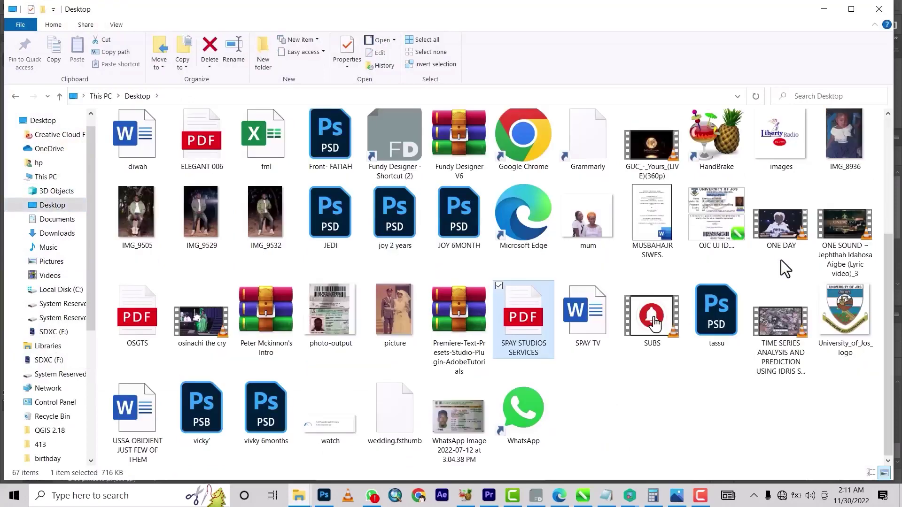
Step: Open SPAY STUDIOS SERVICES.pdf in Edge and unlock it with the document password
double_click(521, 329)
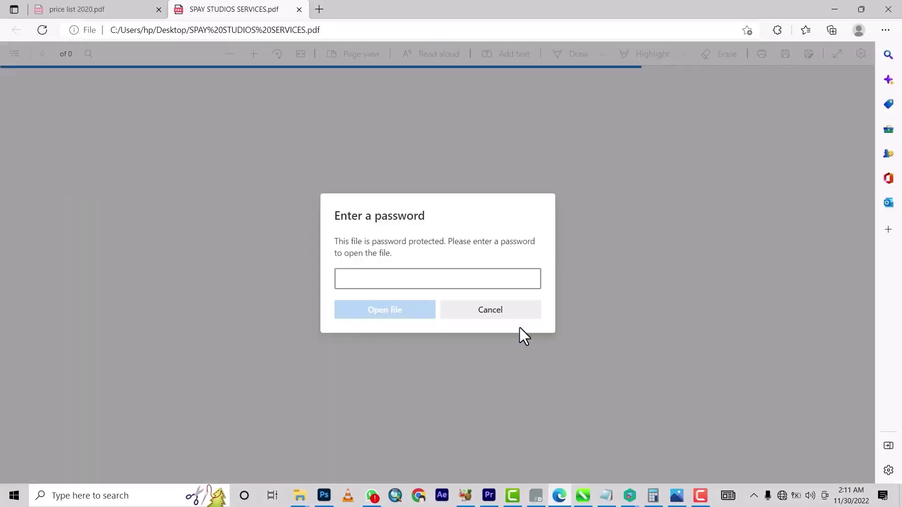
type("•••••")
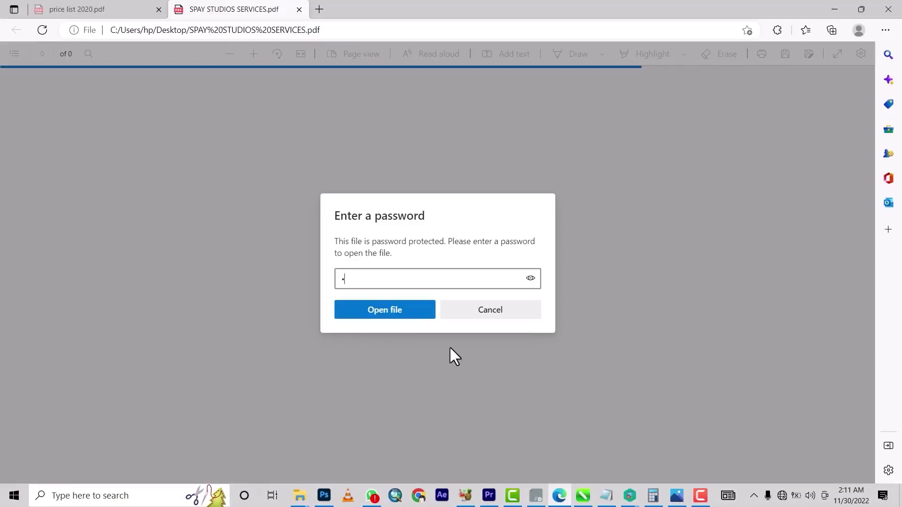
type("••••••")
left_click(392, 310)
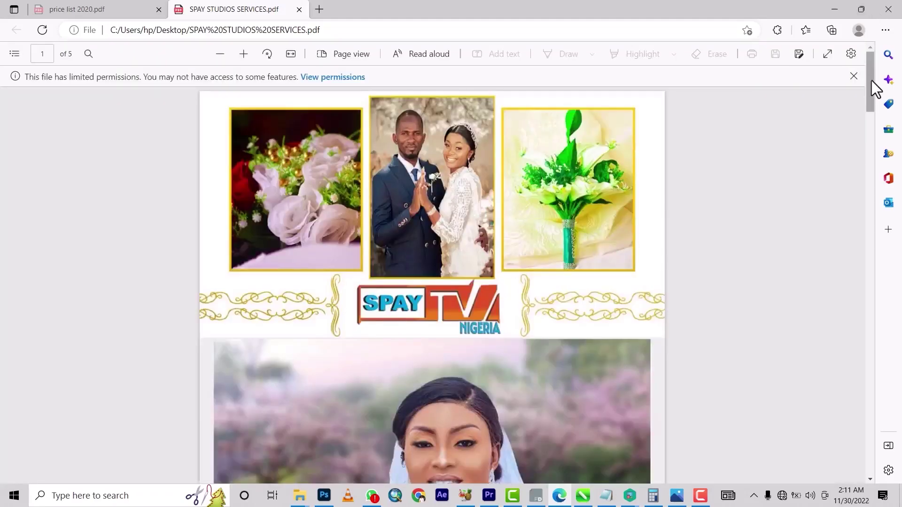
left_click_drag(869, 72, 882, 10)
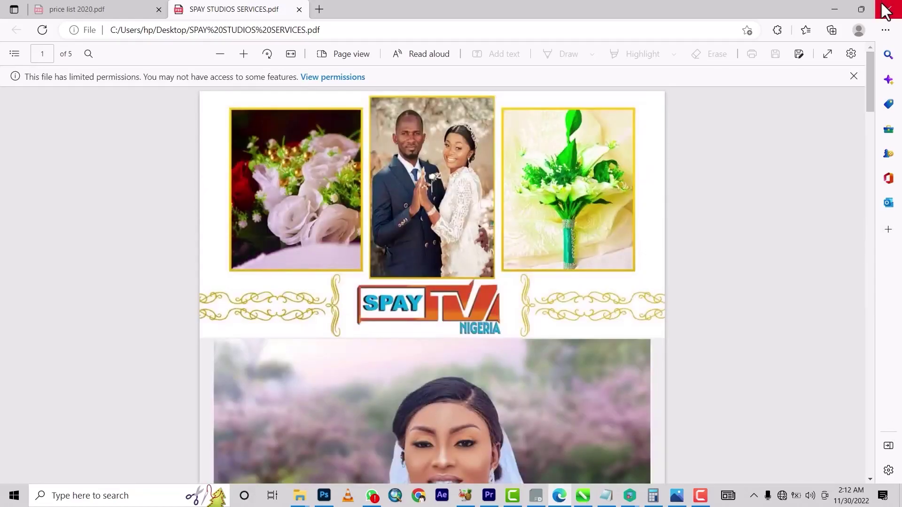
Step: Close the Edge PDF viewer to get back to the Desktop folder in File Explorer
left_click(888, 10)
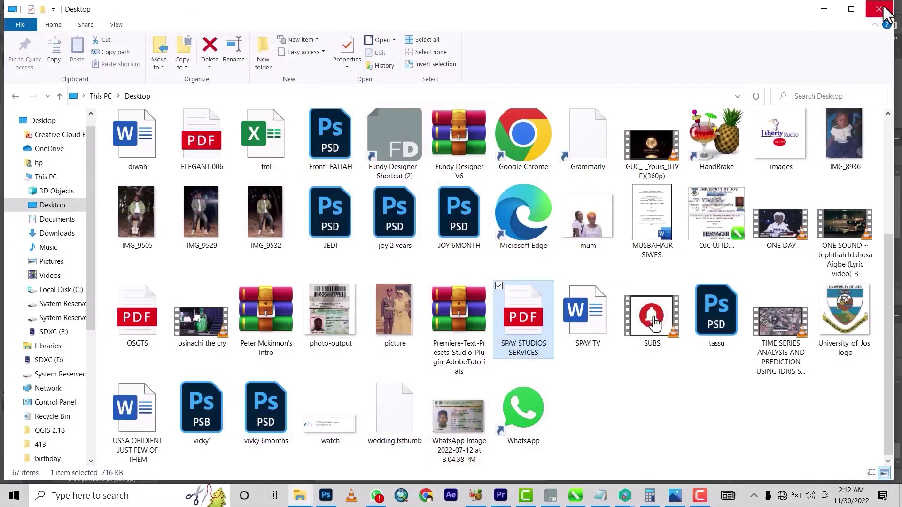